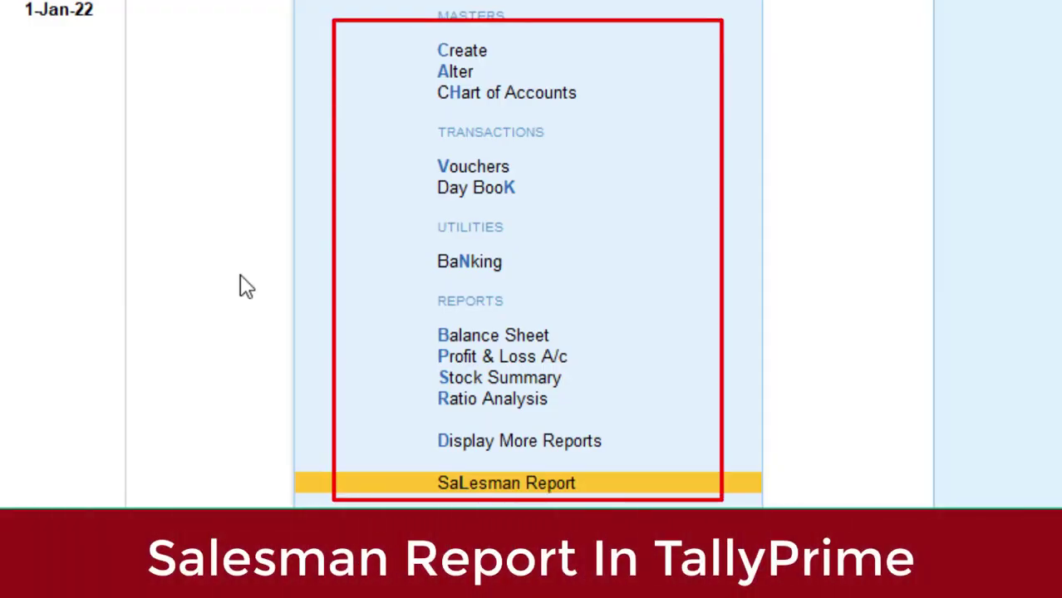
# Open the Salesman Report menu and browse through its list of reports.
pyautogui.press('Return')
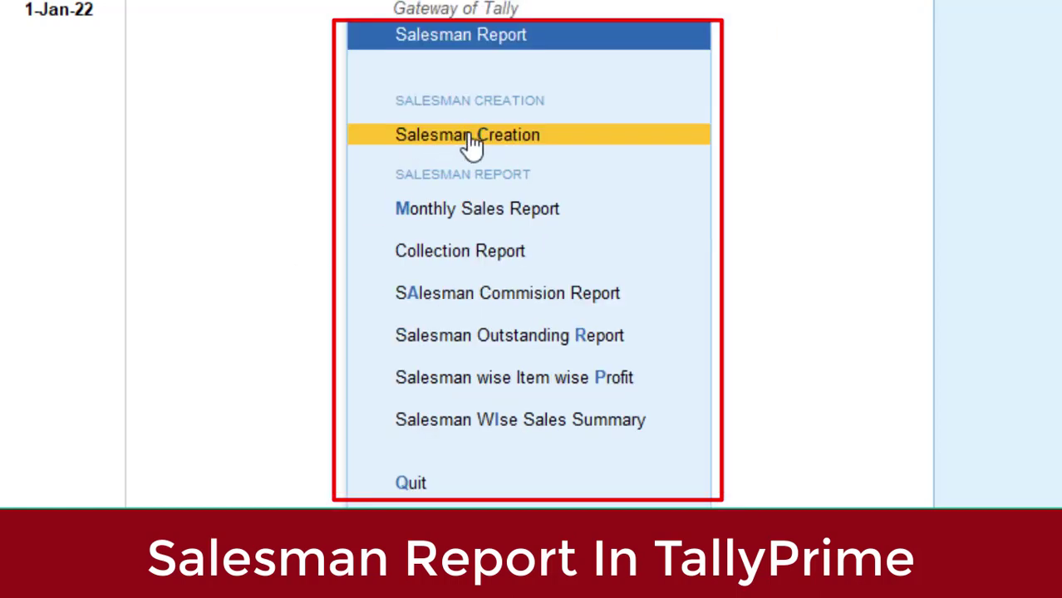
pyautogui.press('Down')
pyautogui.press('Down')
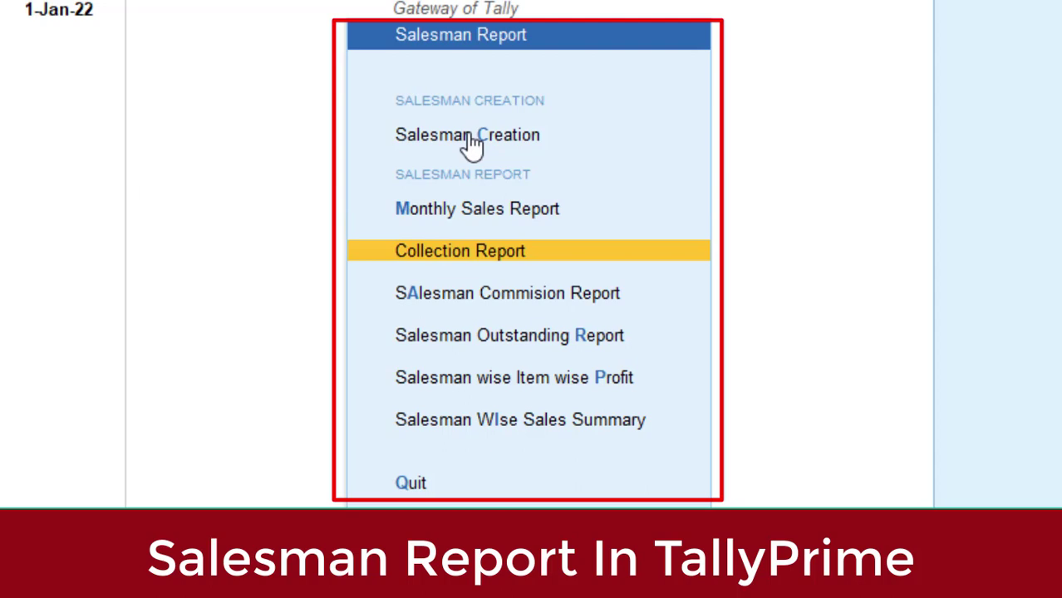
pyautogui.press('Down')
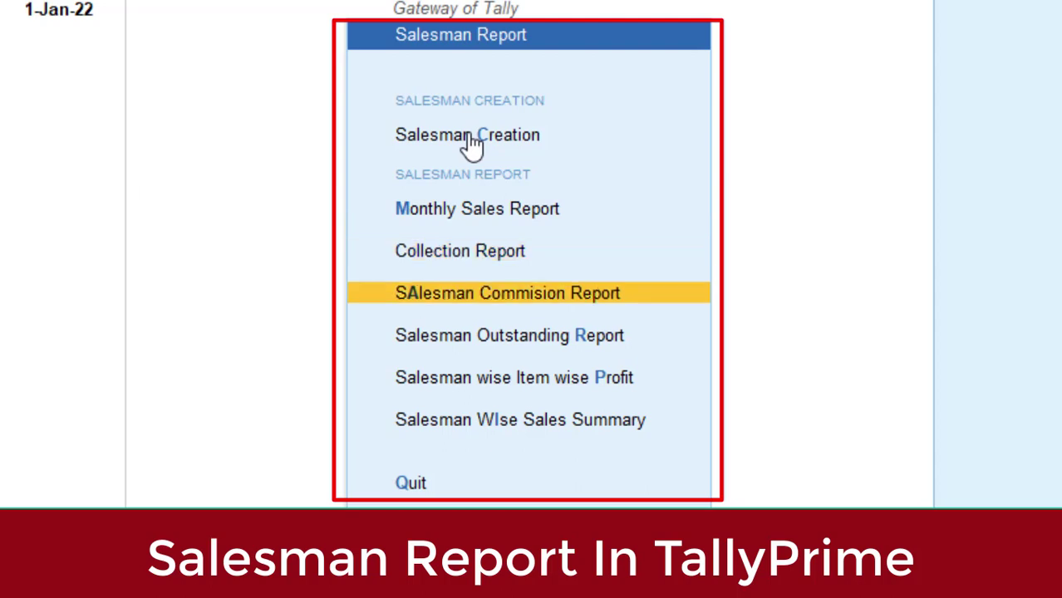
pyautogui.press('Down')
pyautogui.press('Down')
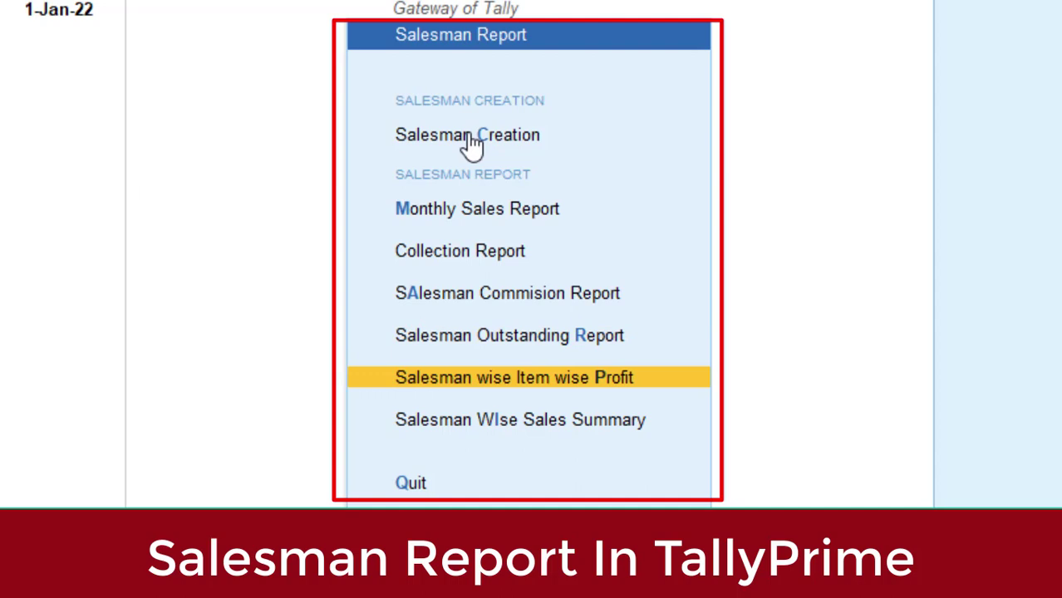
pyautogui.press('Down')
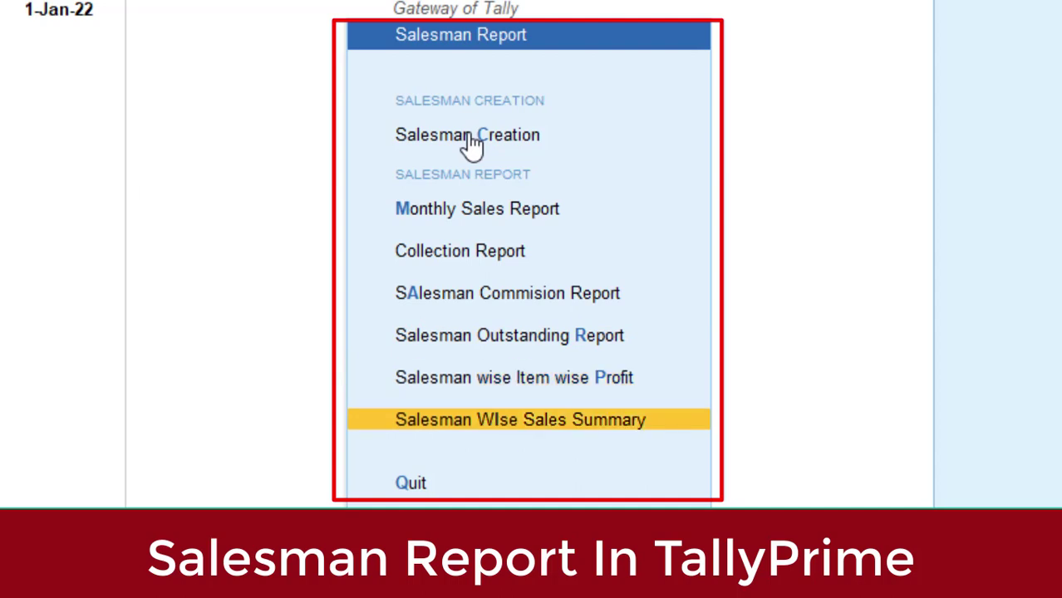
pyautogui.press('Up')
pyautogui.press('Up')
pyautogui.press('Up')
pyautogui.press('Up')
pyautogui.press('Up')
pyautogui.press('Up')
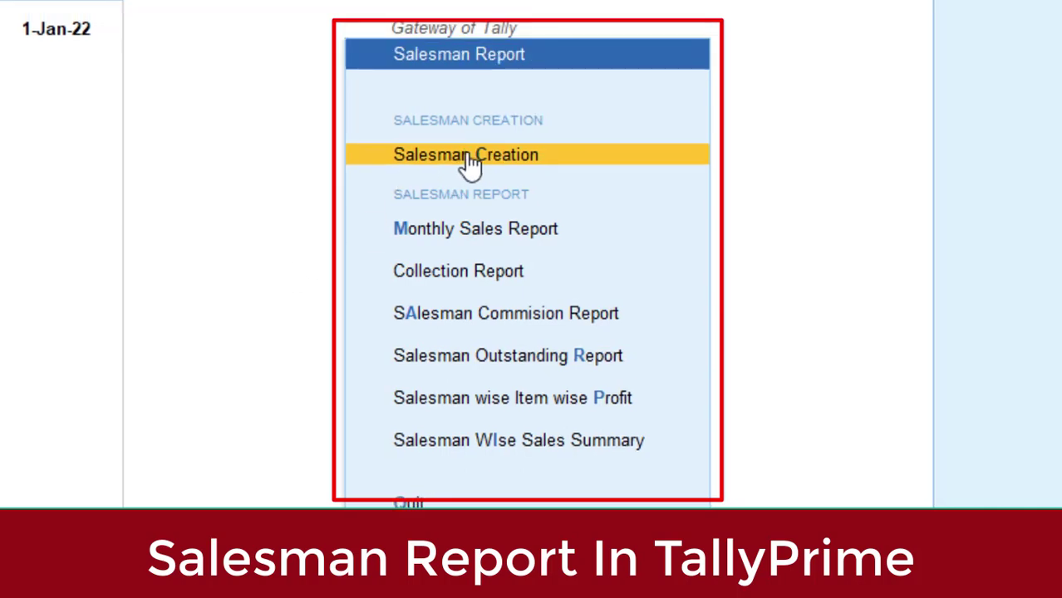
# Open the Sales & Collection Report and select the ABC Company LLC row.
pyautogui.press('Down')
pyautogui.press('Down')
pyautogui.press('Return')
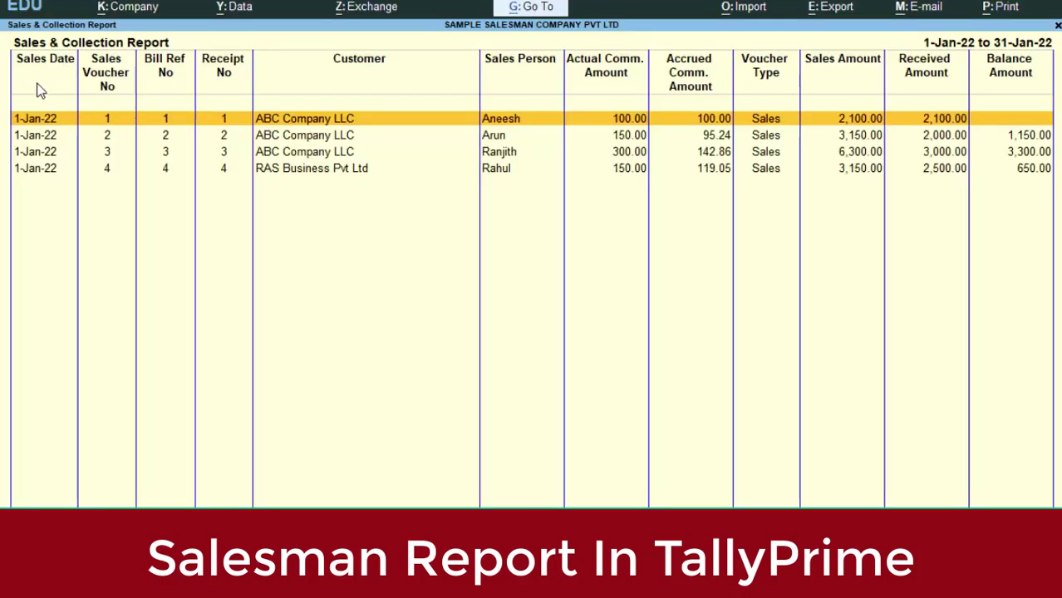
pyautogui.click(35, 123)
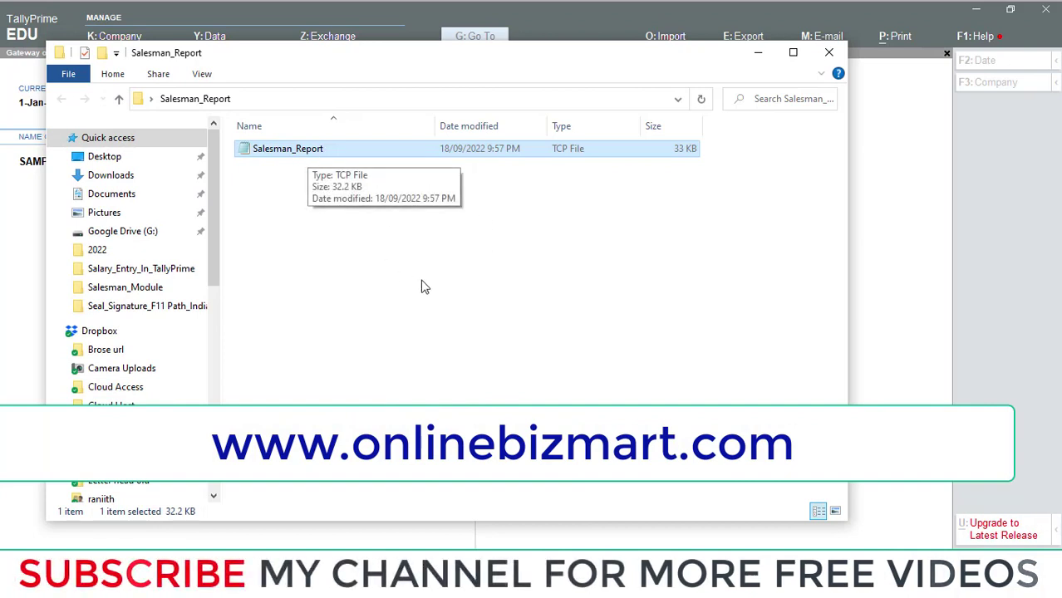
# Open the Properties of the Salesman_Report file.
pyautogui.click(519, 304)
pyautogui.click(347, 153)
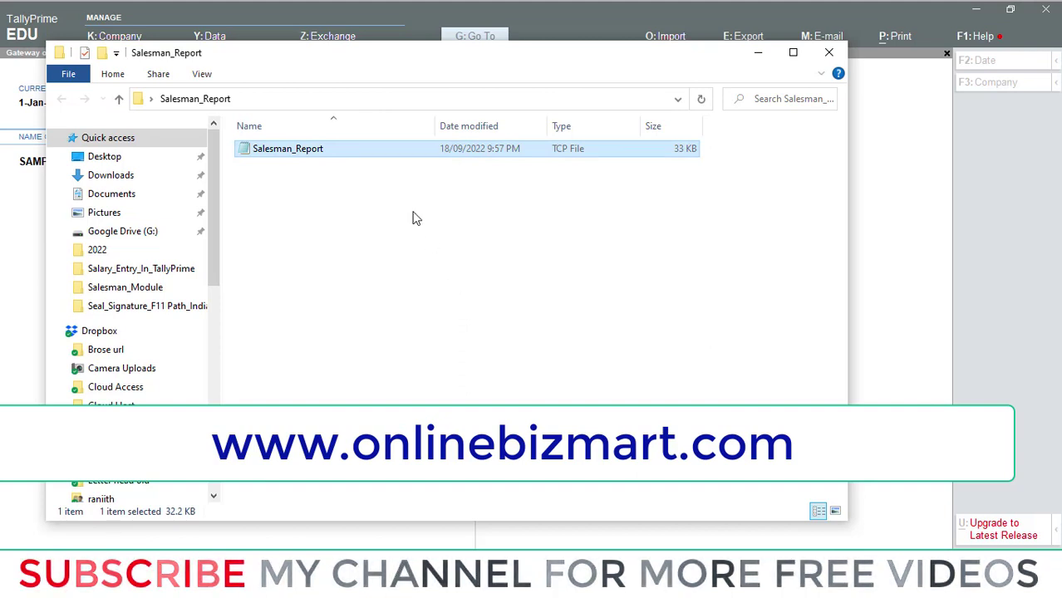
pyautogui.rightClick(349, 155)
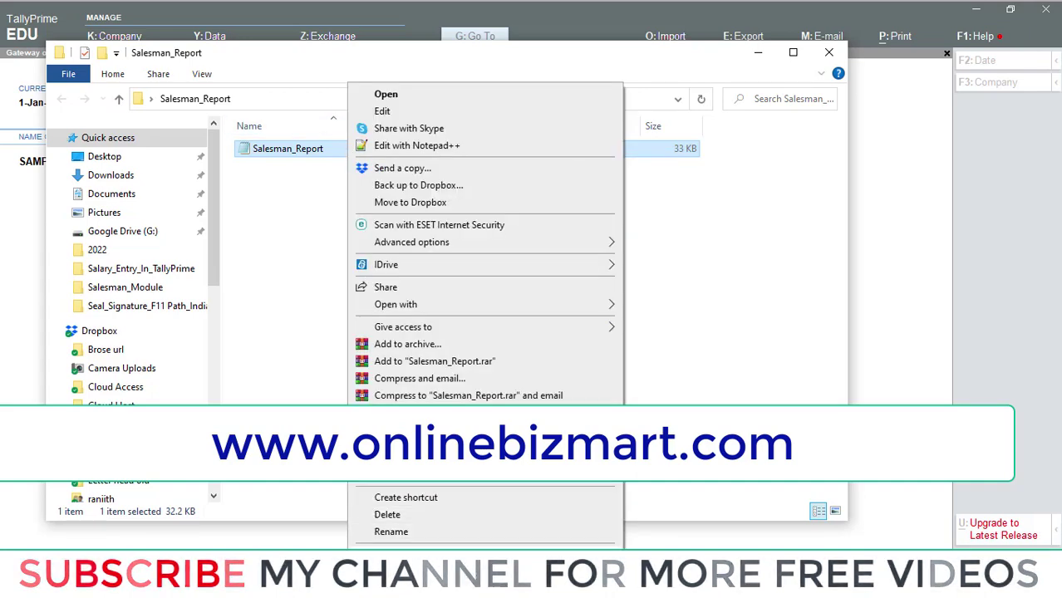
pyautogui.click(390, 555)
# Copy the file's Object name path from the Security tab, then close Properties and minimize Explorer.
pyautogui.click(417, 187)
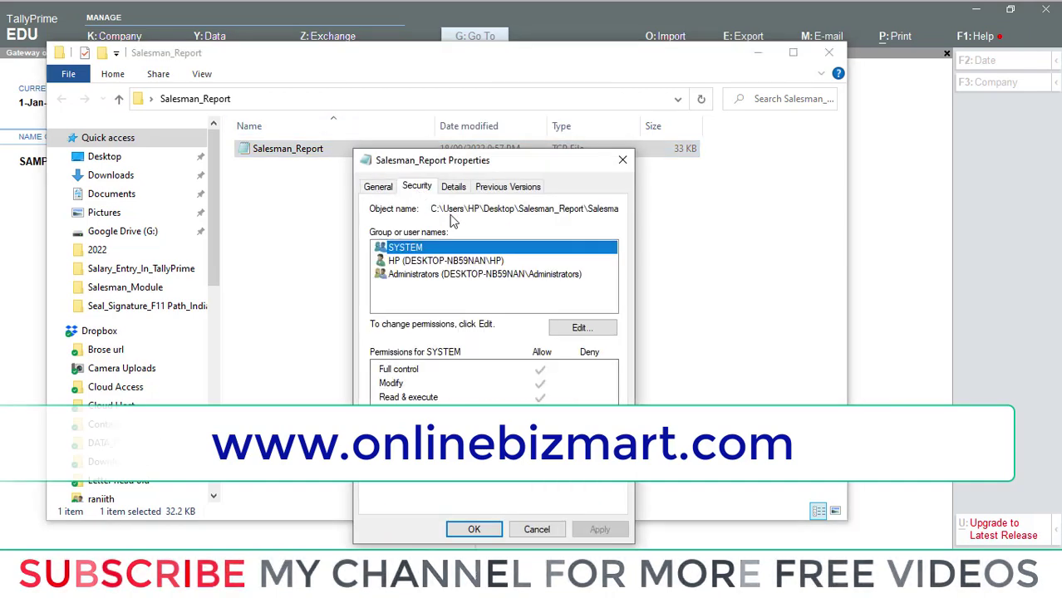
pyautogui.click(433, 209)
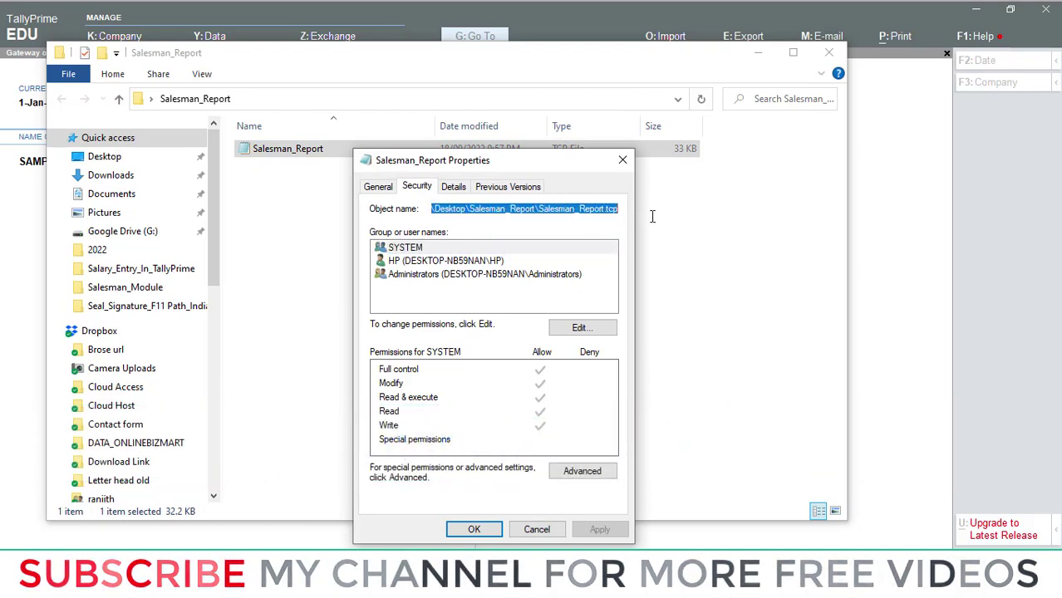
pyautogui.rightClick(600, 215)
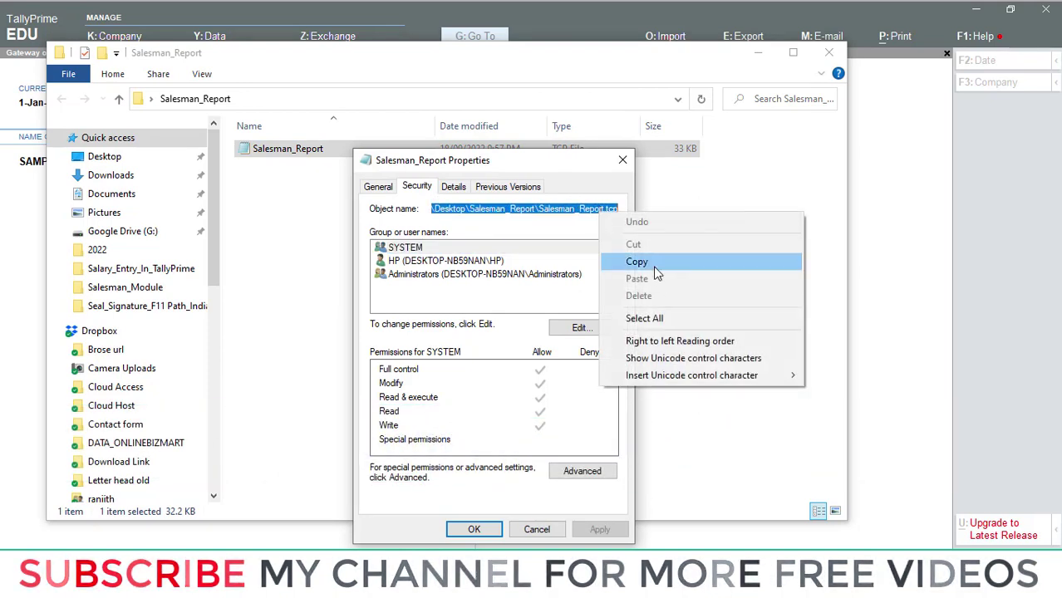
pyautogui.click(670, 263)
pyautogui.click(622, 161)
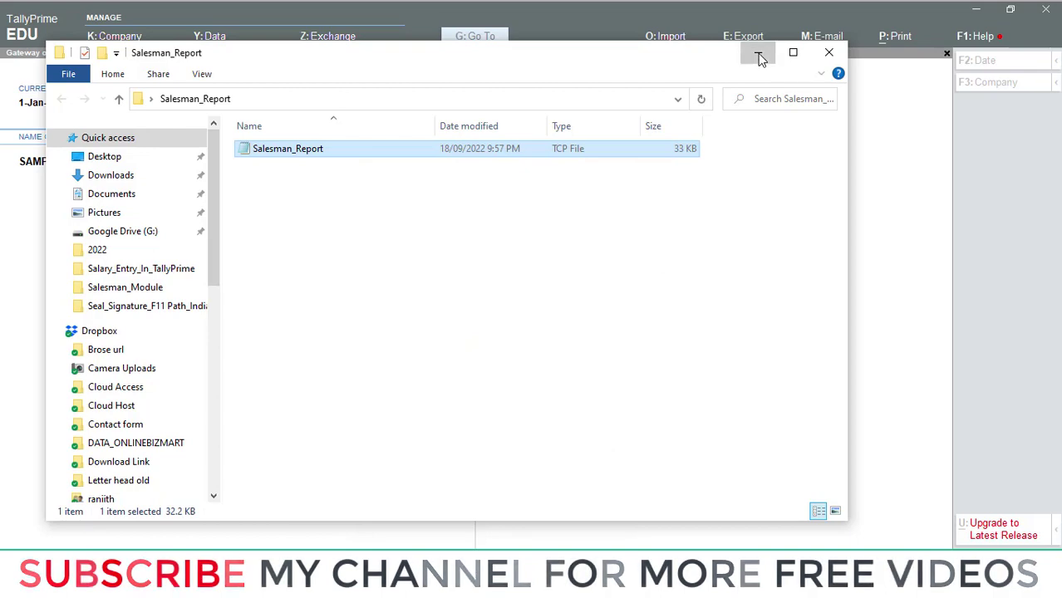
pyautogui.click(759, 56)
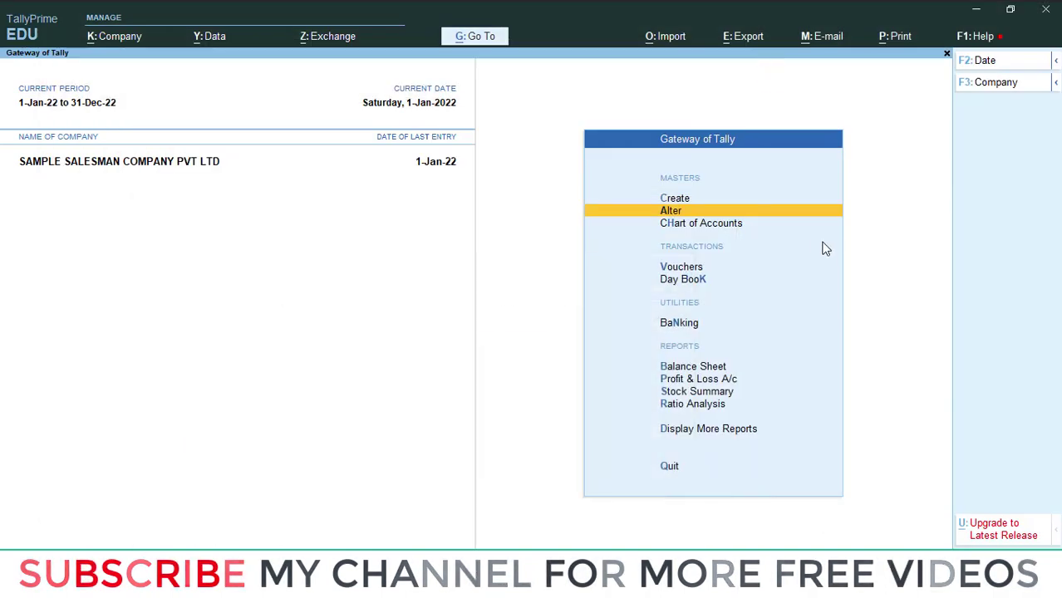
# Open Manage Local TDLs and set Load TDLs on startup to Yes.
pyautogui.click(981, 37)
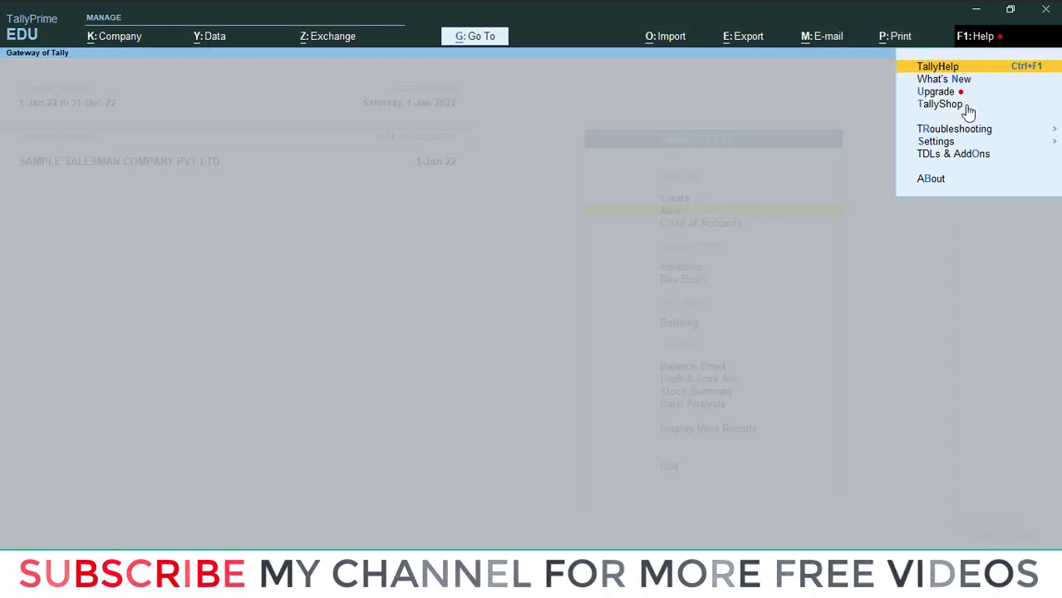
pyautogui.click(941, 158)
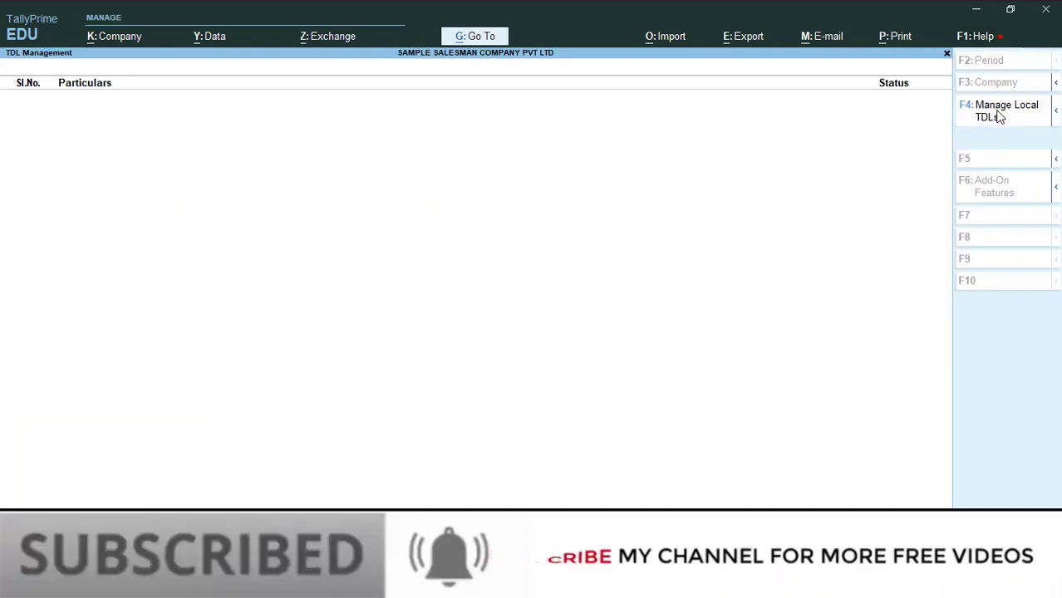
pyautogui.click(999, 117)
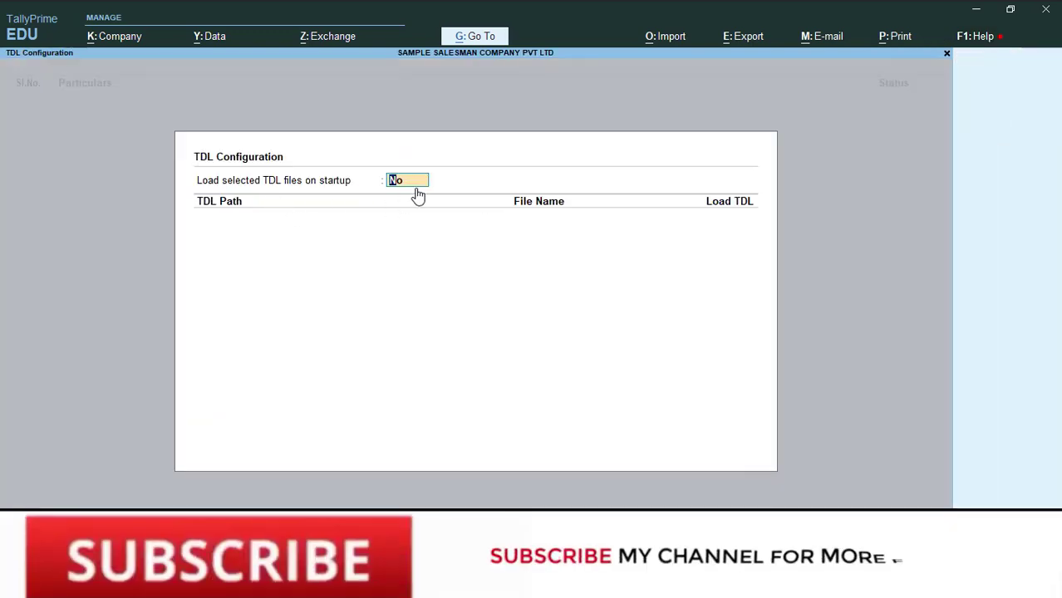
pyautogui.write('y')
pyautogui.press('Return')
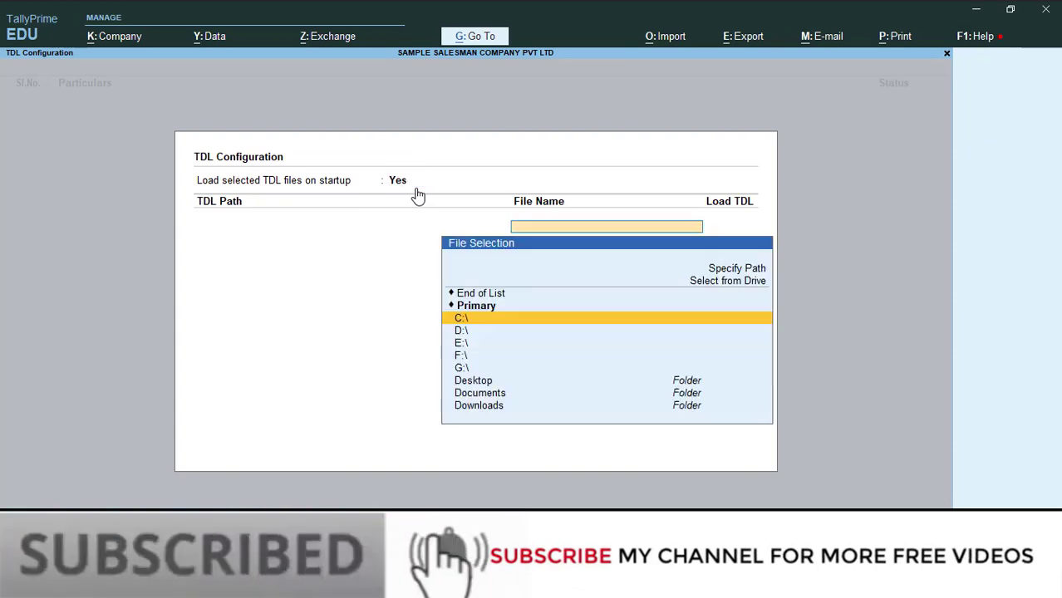
# Add the pasted Salesman_Report.tcp path as a local TDL, save, and return to Gateway.
pyautogui.hotkey('ctrl', 'alt', 'v')
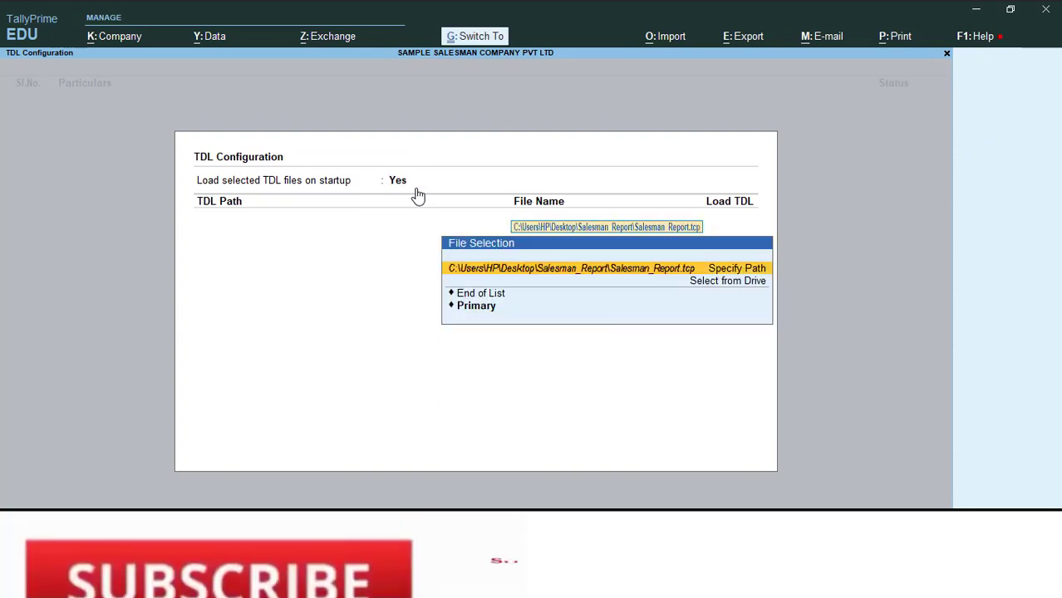
pyautogui.press('Return')
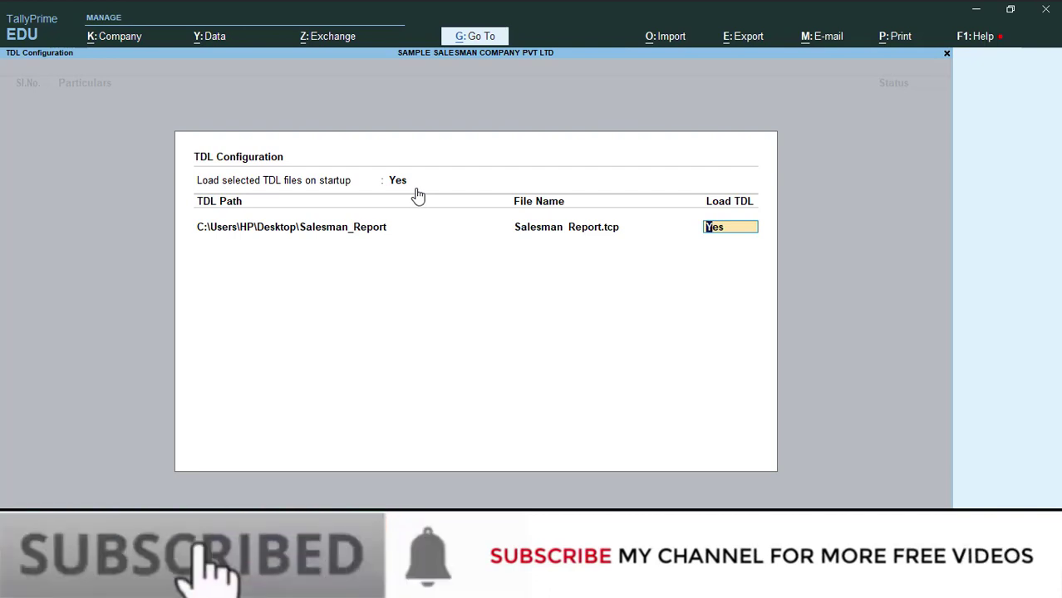
pyautogui.press('Return')
pyautogui.press('Return')
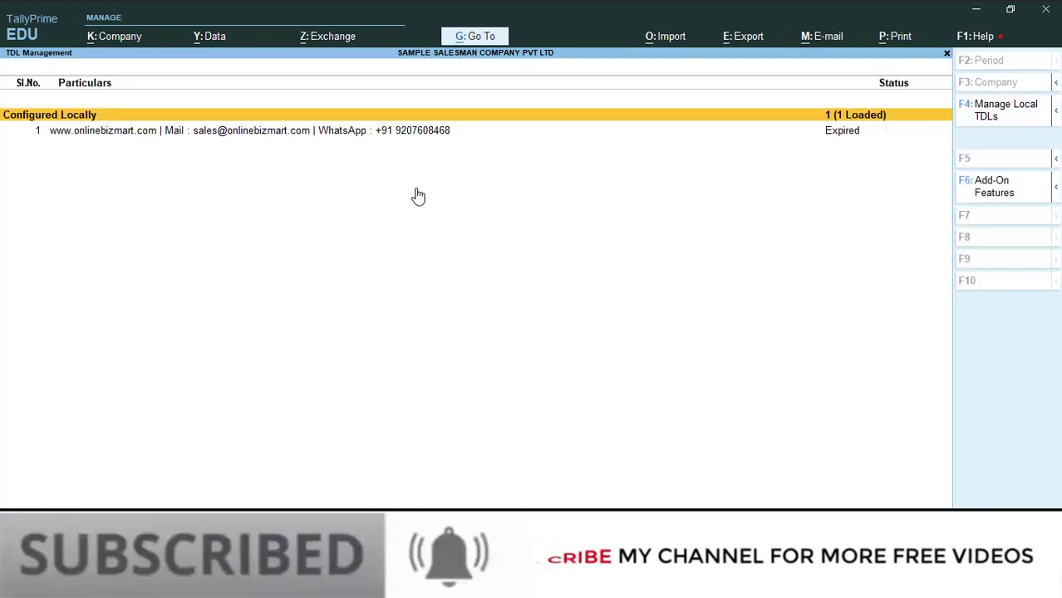
pyautogui.press('Escape')
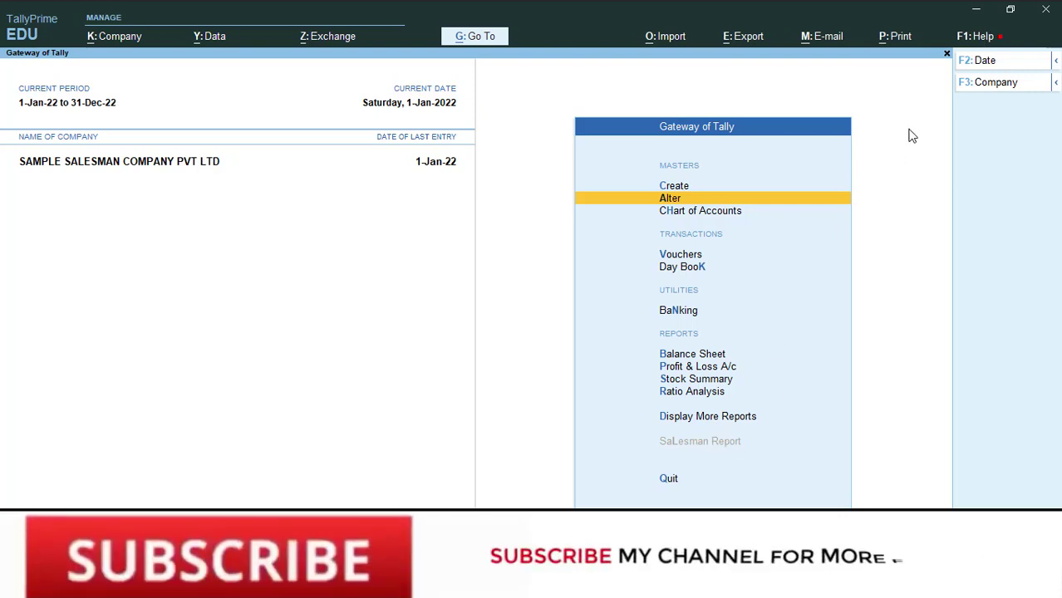
# Set Enable SalesMan Module to Yes in Add-On Features, keeping Commission Percentage at 5%.
pyautogui.click(980, 36)
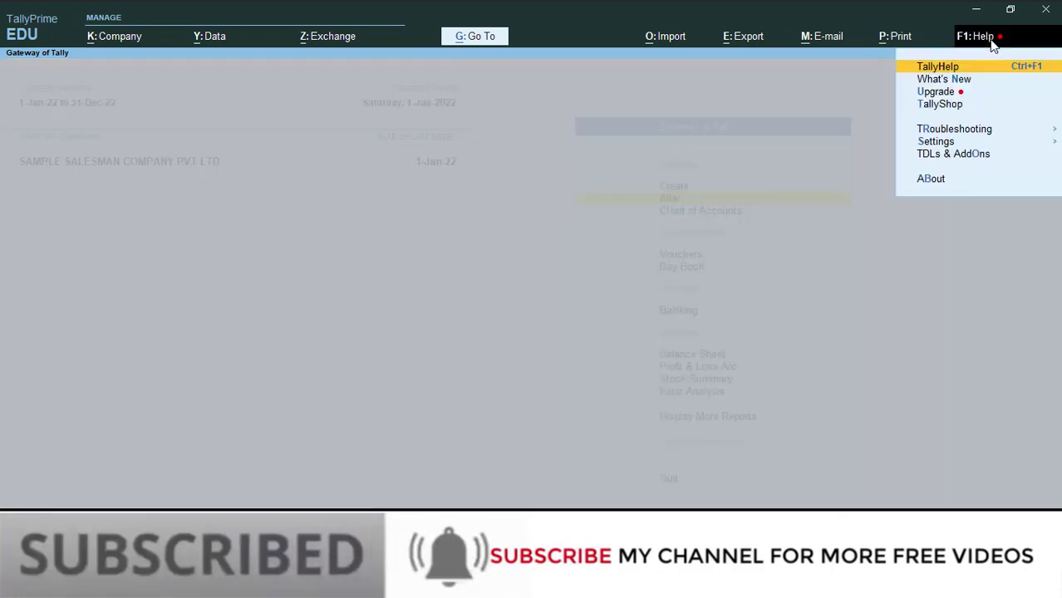
pyautogui.click(948, 155)
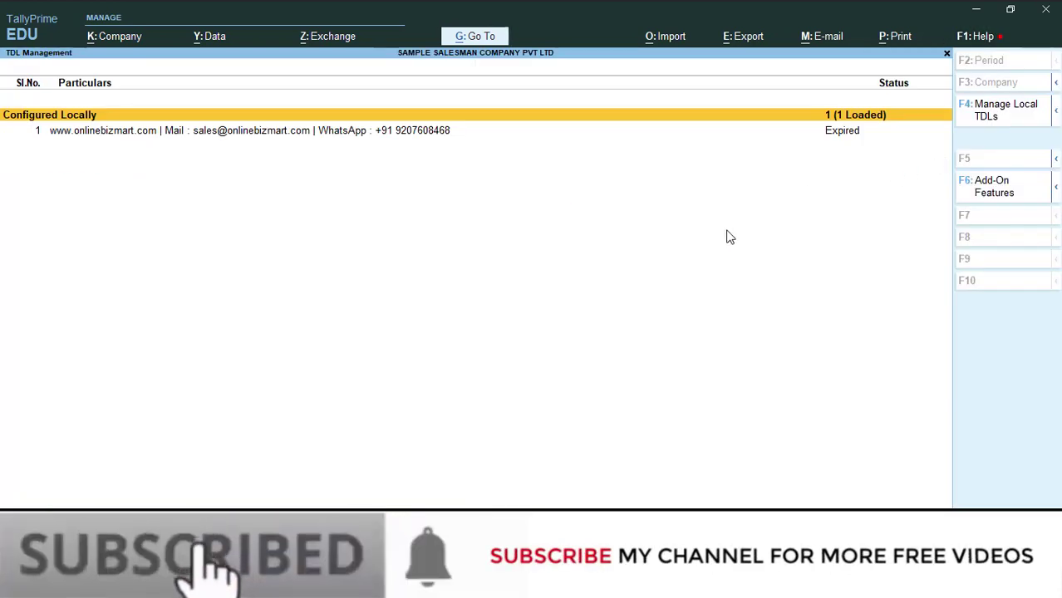
pyautogui.click(994, 187)
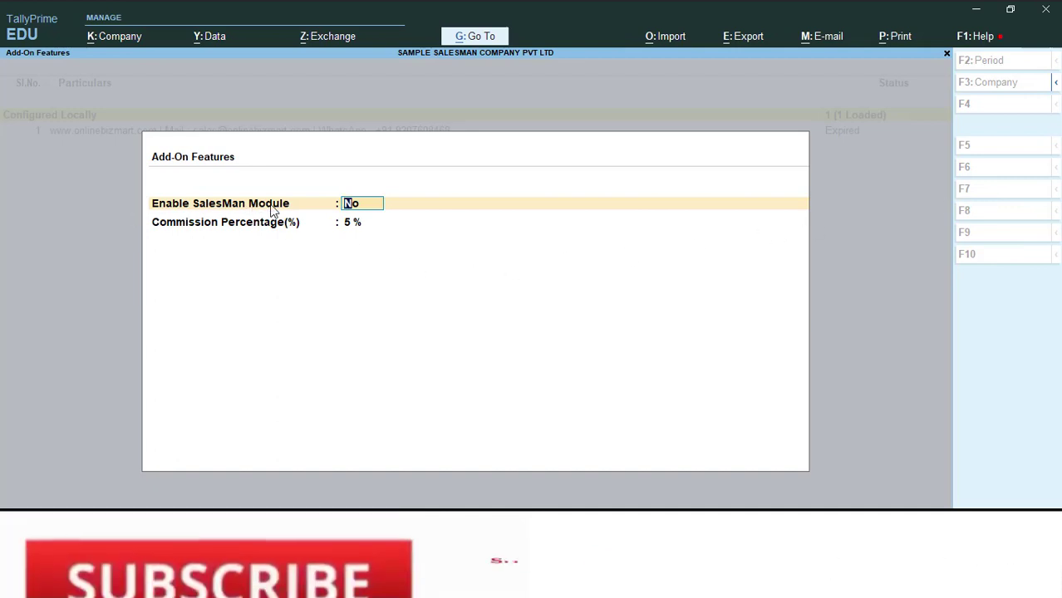
pyautogui.press('y')
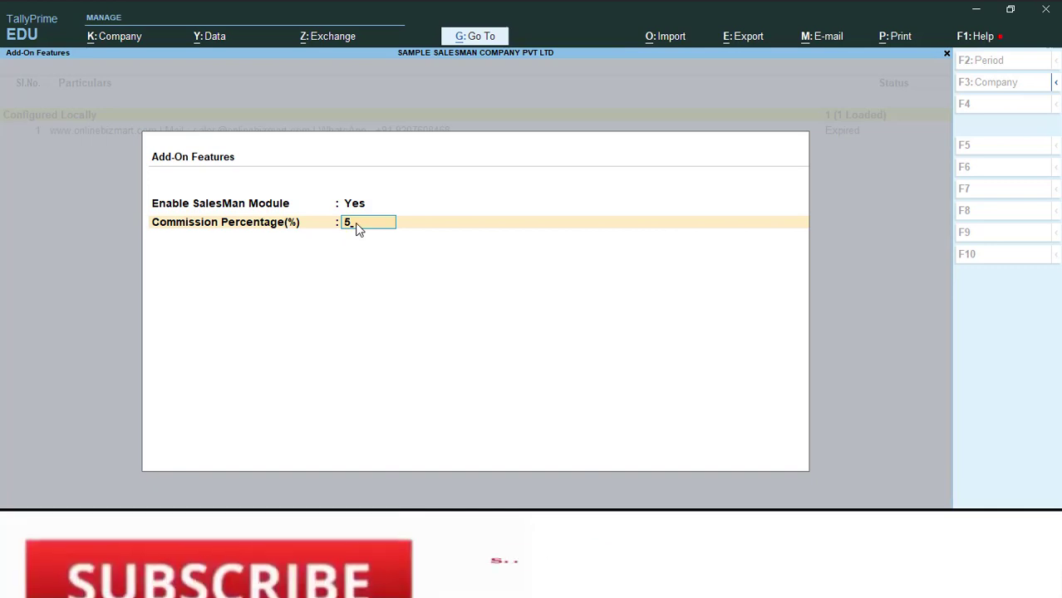
pyautogui.press('Return')
pyautogui.press('Return')
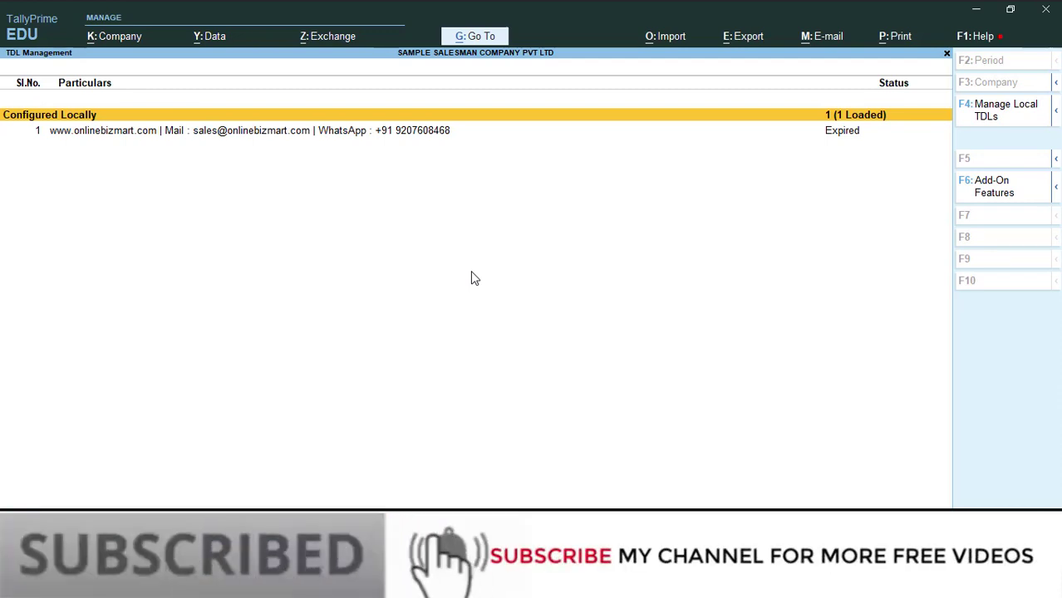
# Close TDL Management and return to the Gateway of Tally.
pyautogui.press('Escape')
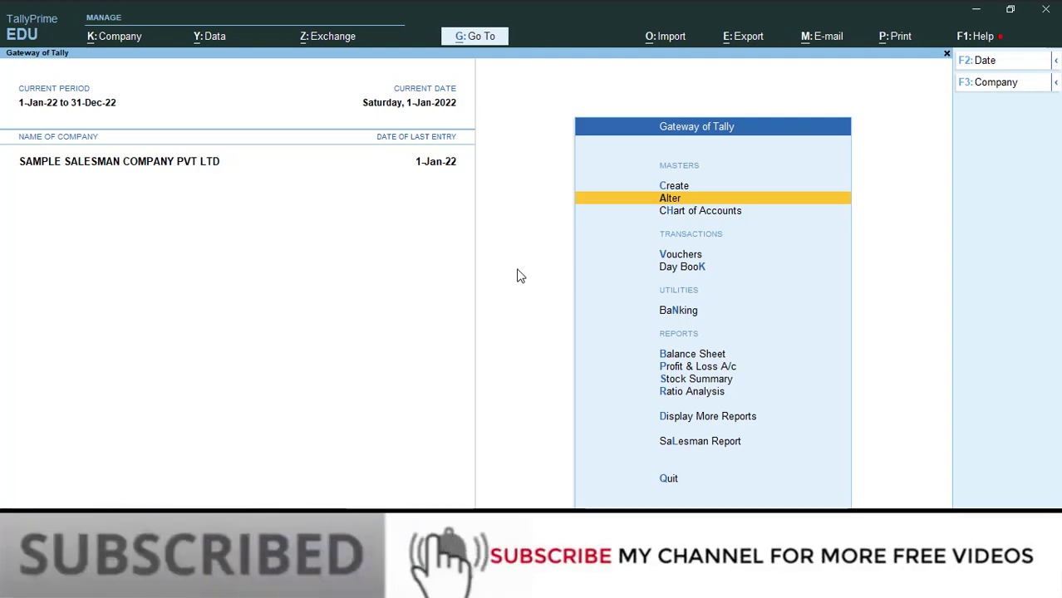
pyautogui.press('Up')
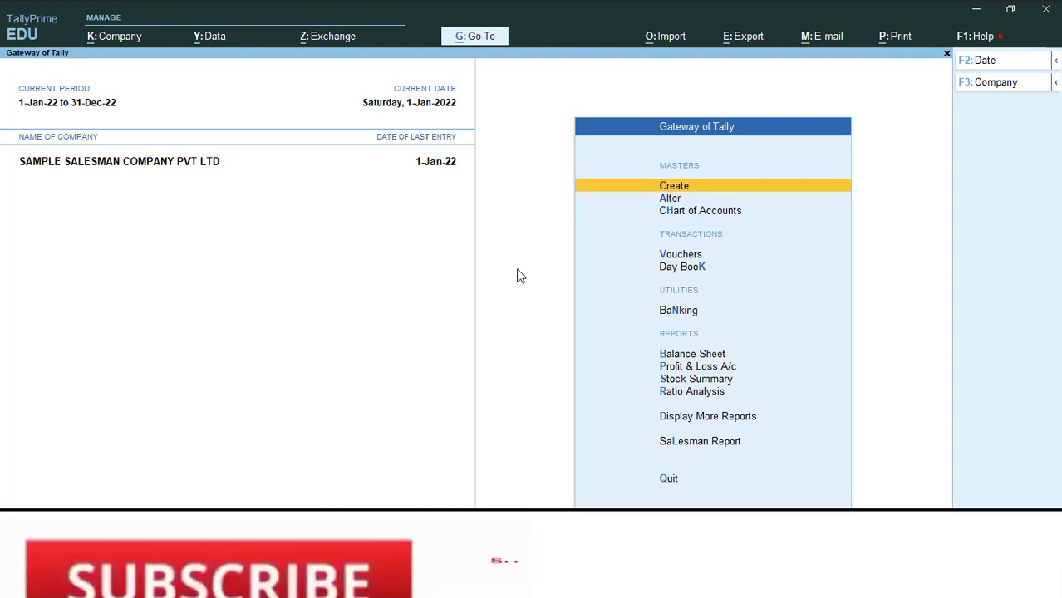
pyautogui.press('Down')
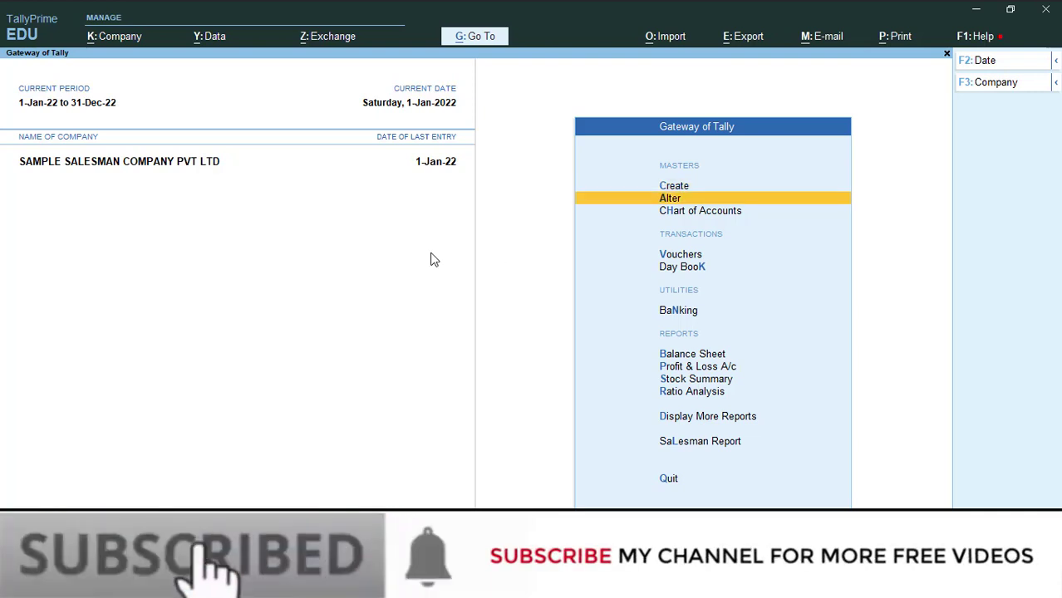
# Review the company's Features settings and leave them unchanged.
pyautogui.click(121, 44)
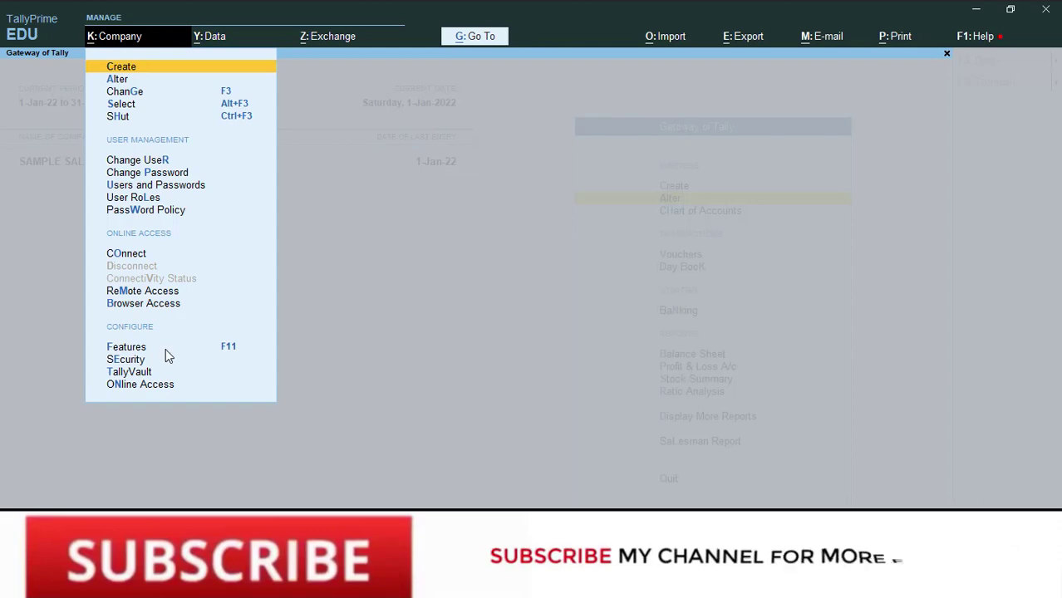
pyautogui.press('Down')
pyautogui.press('Down')
pyautogui.press('Down')
pyautogui.press('Down')
pyautogui.press('Down')
pyautogui.press('Down')
pyautogui.press('Down')
pyautogui.press('Down')
pyautogui.press('Down')
pyautogui.press('Down')
pyautogui.press('Down')
pyautogui.press('Down')
pyautogui.press('Down')
pyautogui.press('Down')
pyautogui.press('Up')
pyautogui.press('Return')
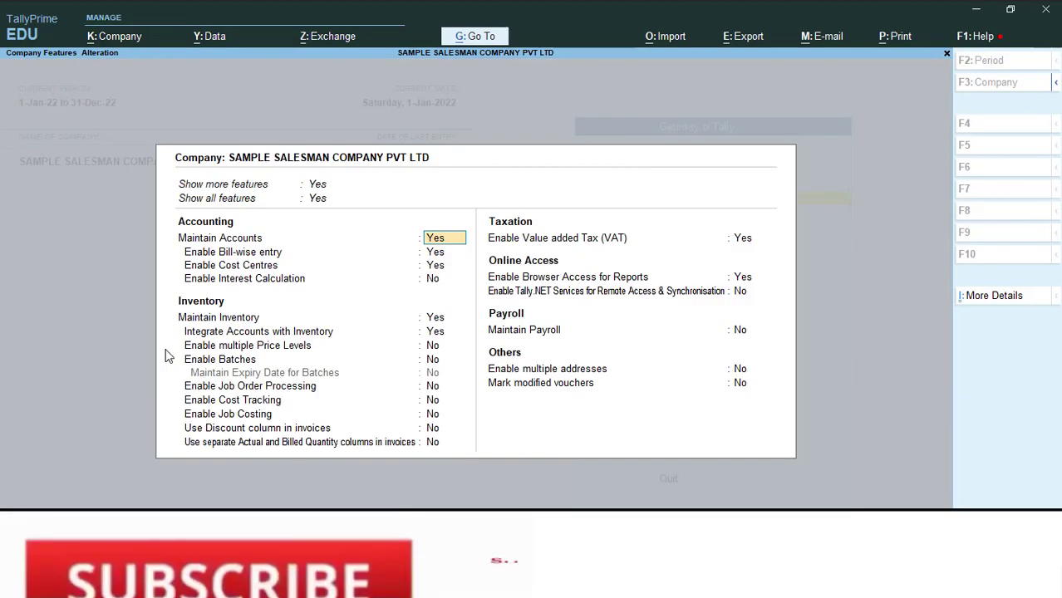
pyautogui.press('Down')
pyautogui.press('Down')
pyautogui.press('Down')
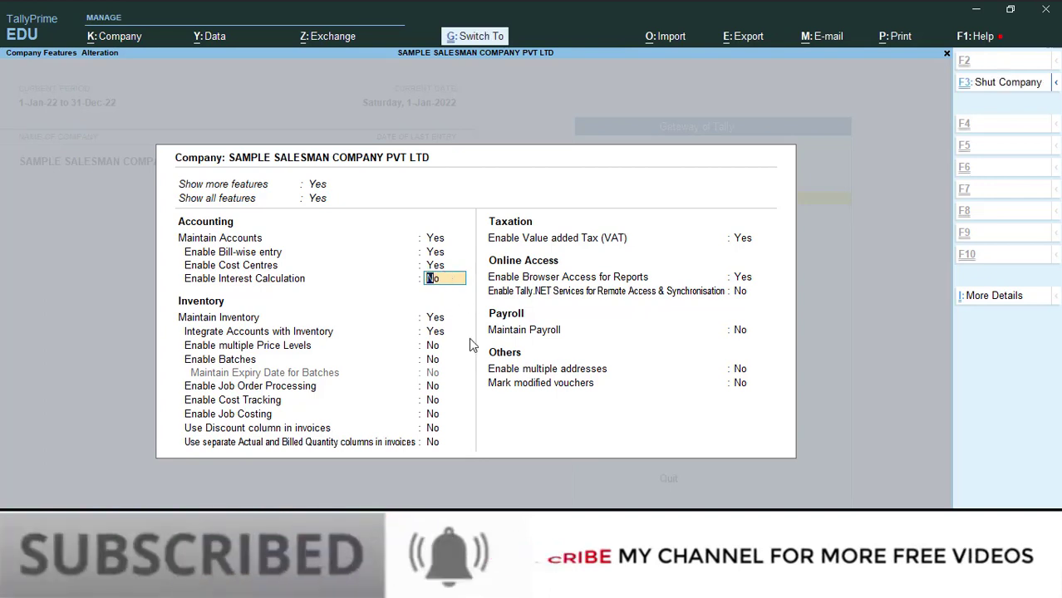
pyautogui.hotkey('ctrl', 'a')
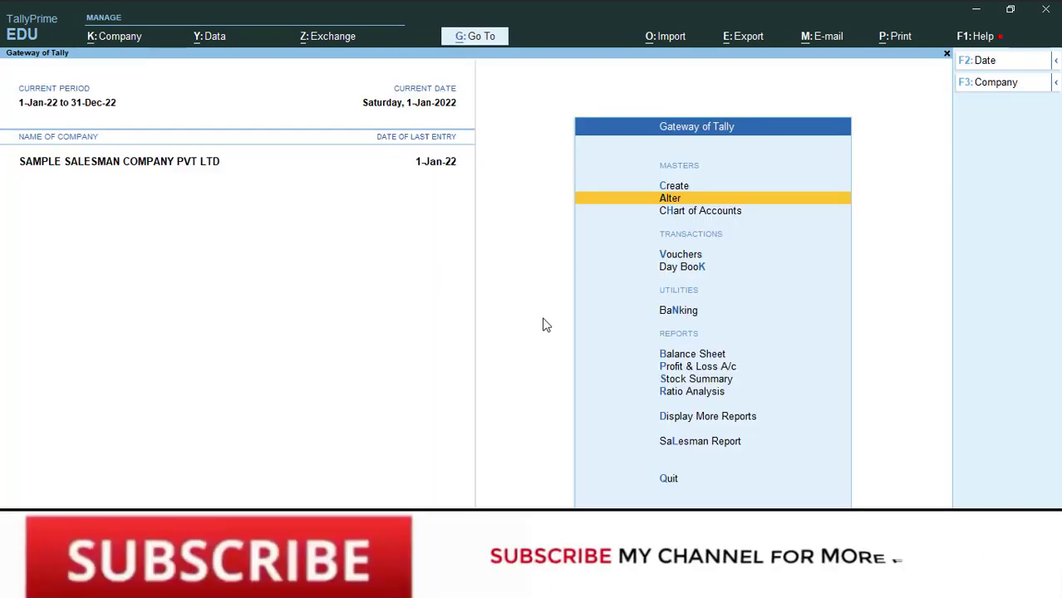
# Open the Salesman Report menu and browse down to Salesman Wise Sales Summary.
pyautogui.press('Down')
pyautogui.press('Down')
pyautogui.press('Down')
pyautogui.press('Down')
pyautogui.press('Down')
pyautogui.press('Down')
pyautogui.press('Down')
pyautogui.press('Down')
pyautogui.press('Down')
pyautogui.press('Down')
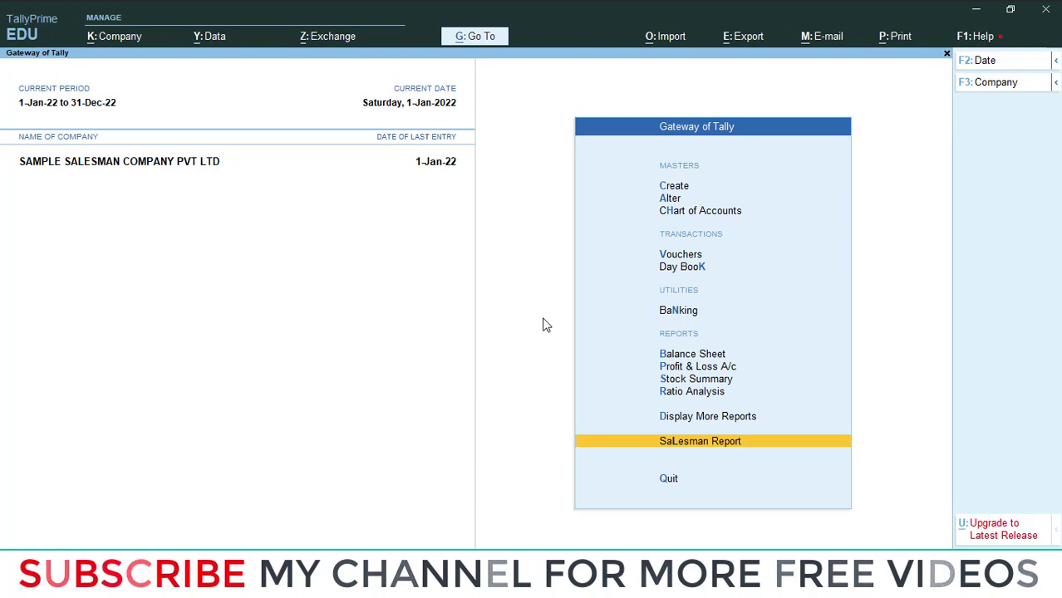
pyautogui.press('Return')
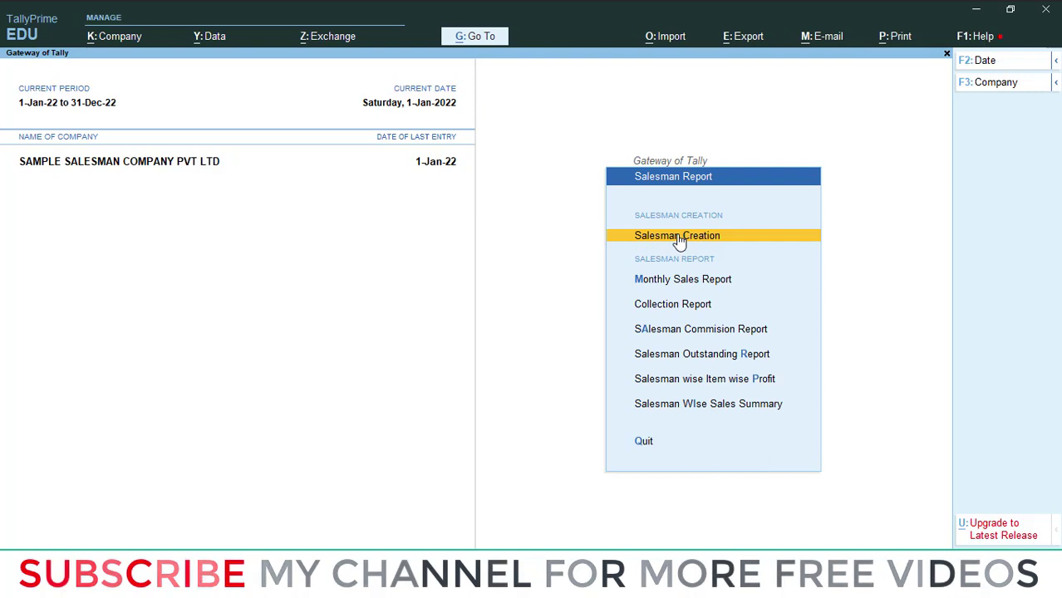
pyautogui.press('Down')
pyautogui.press('Down')
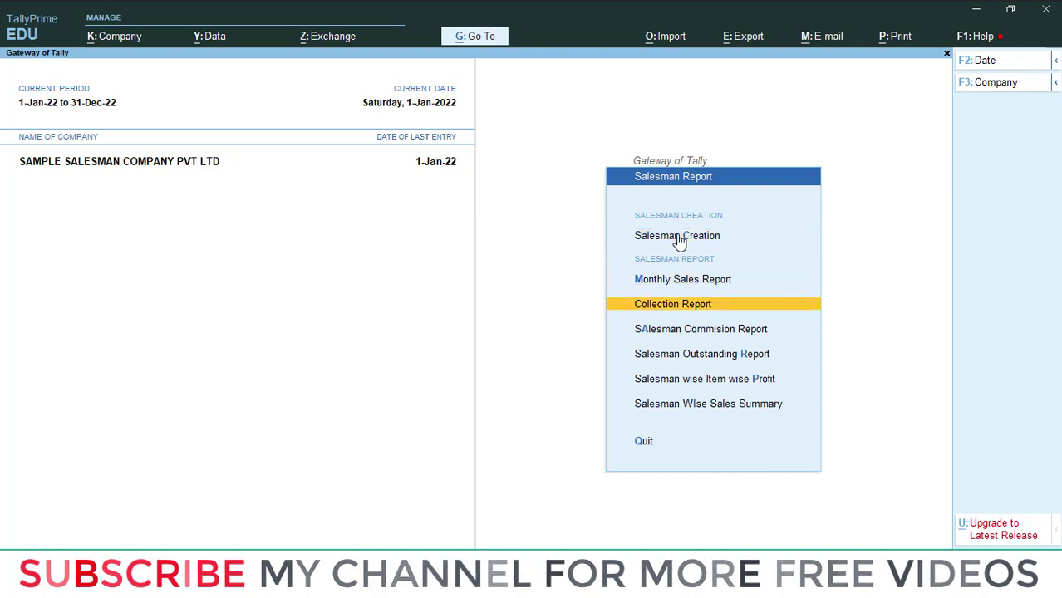
pyautogui.press('Down')
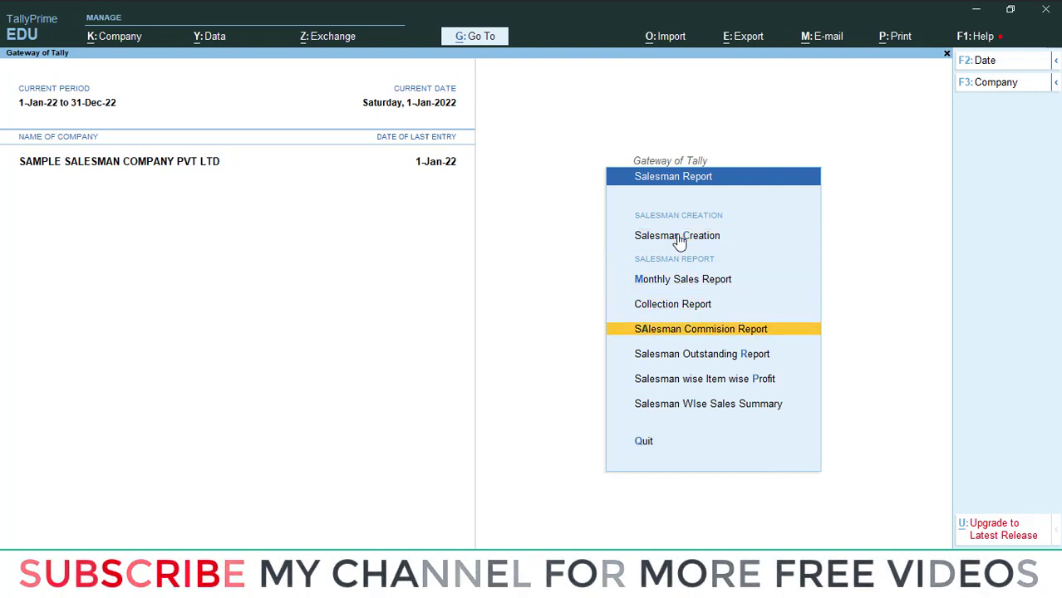
pyautogui.press('Down')
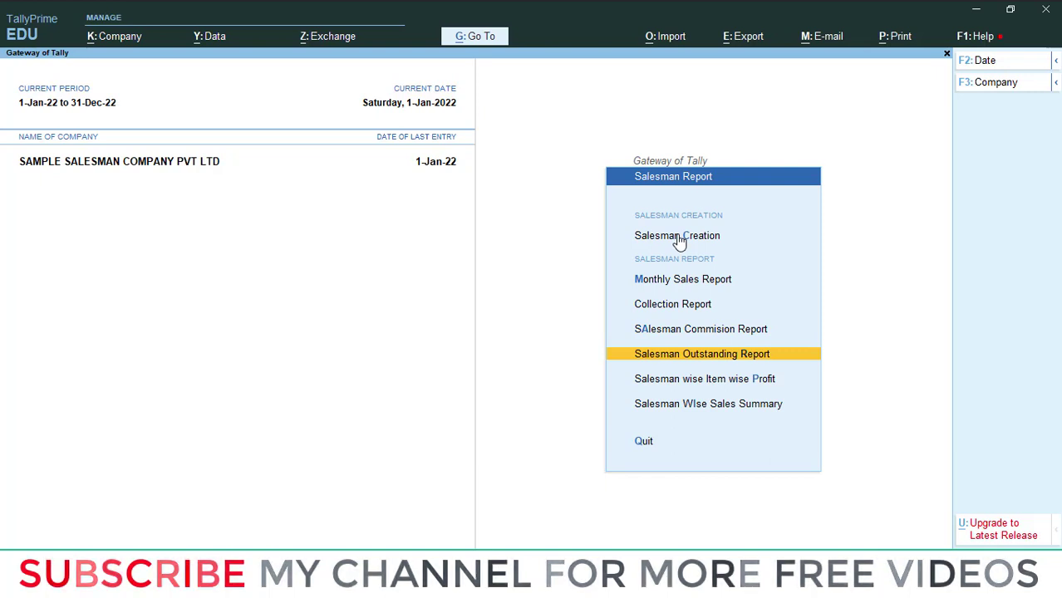
pyautogui.press('Down')
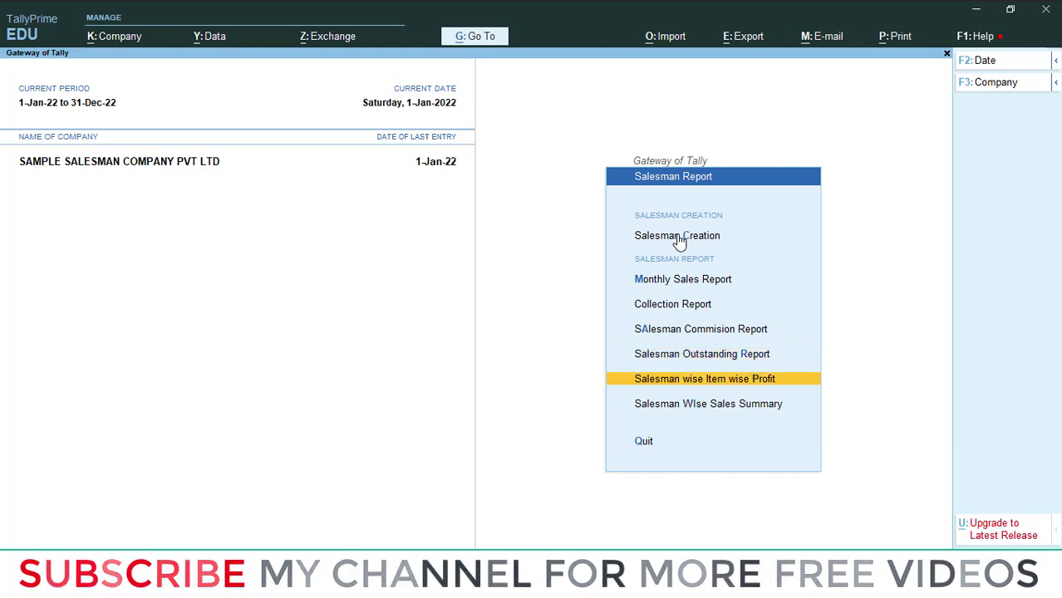
pyautogui.press('Down')
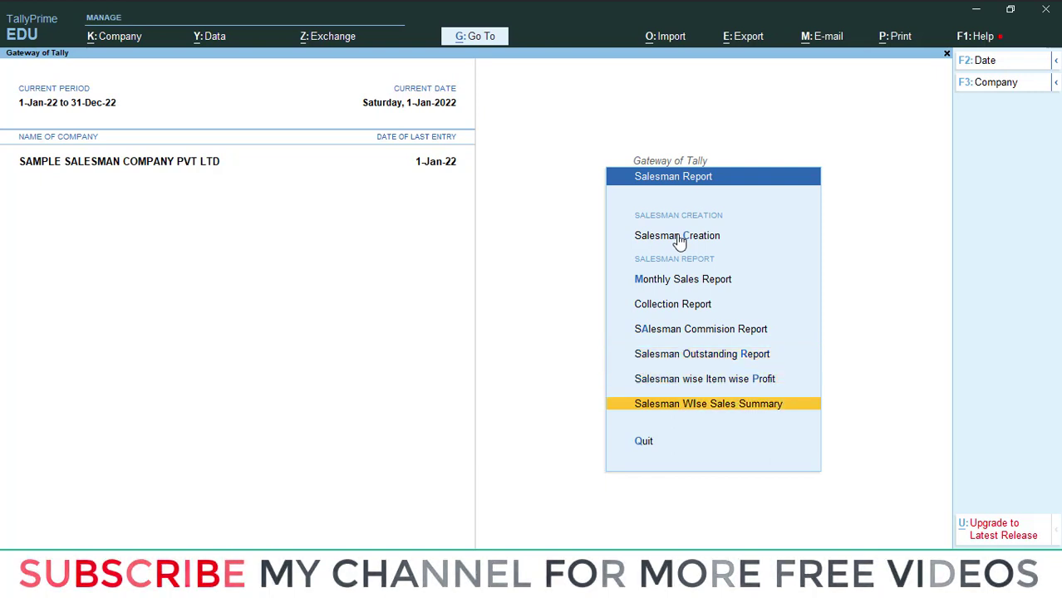
# Go back up to Salesman Creation and open it.
pyautogui.press('Up')
pyautogui.press('Up')
pyautogui.press('Up')
pyautogui.press('Up')
pyautogui.press('Up')
pyautogui.press('Up')
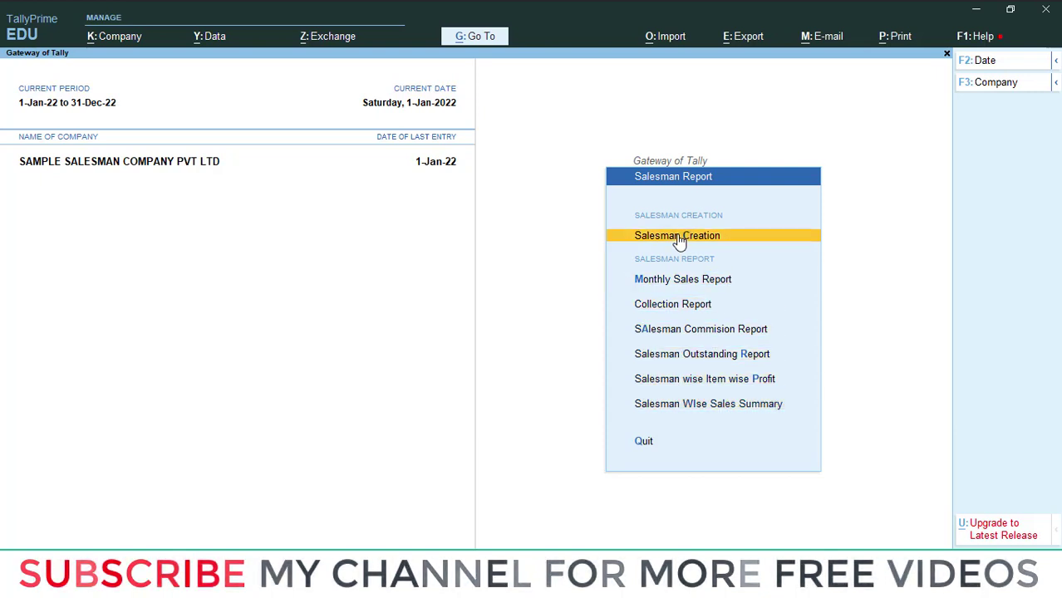
pyautogui.press('Down')
pyautogui.press('Up')
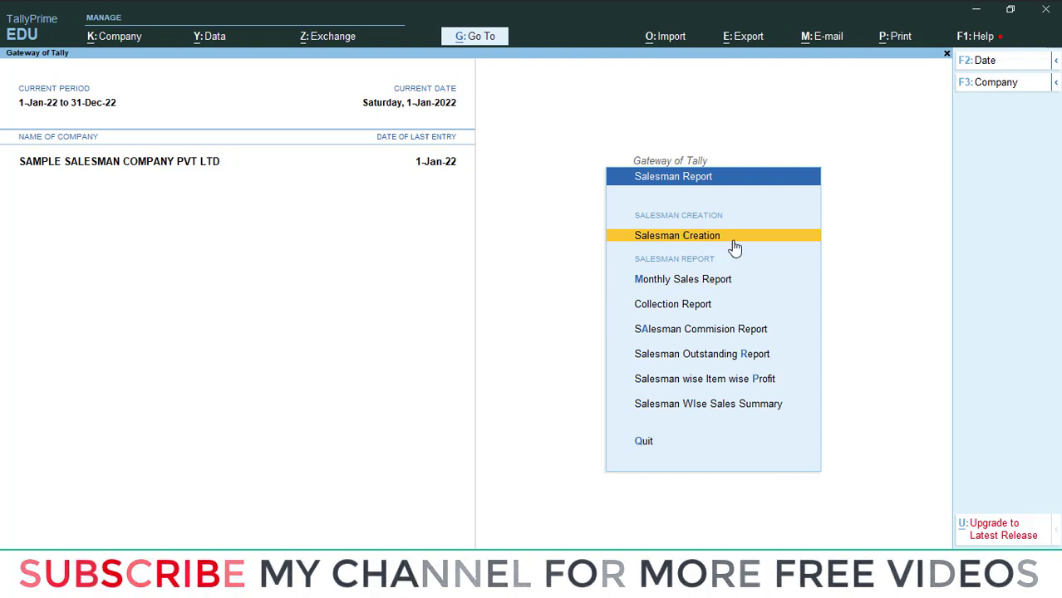
pyautogui.press('Return')
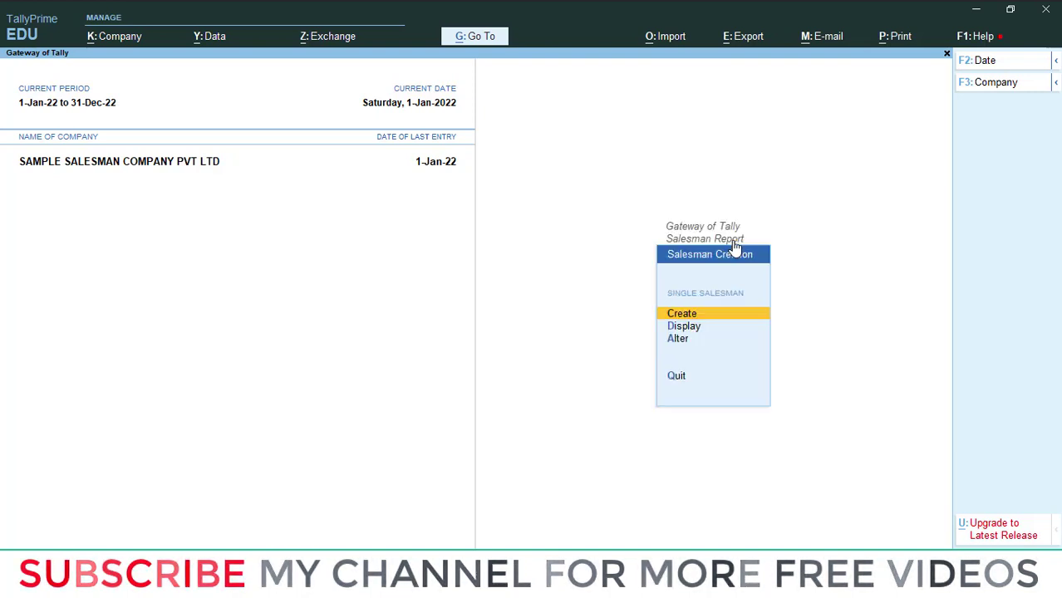